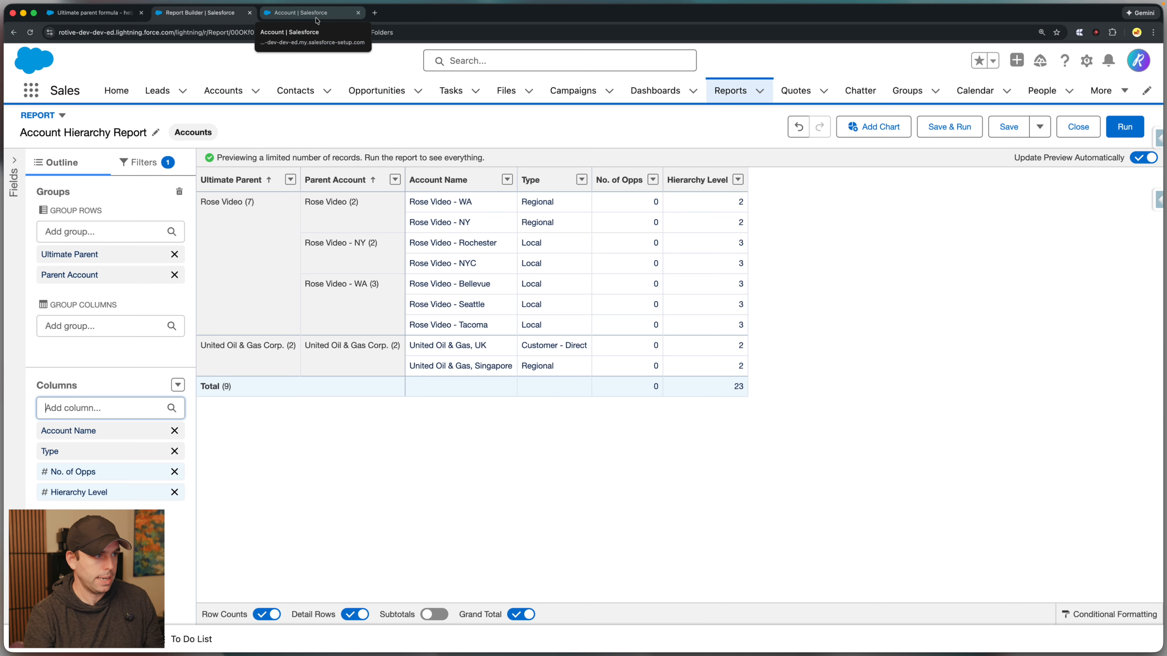
Open the Account object's Fields & Relationships list in Setup's Object Manager.
{"action": "left_click", "coordinate": [1086, 60]}
{"action": "left_click", "coordinate": [992, 115]}
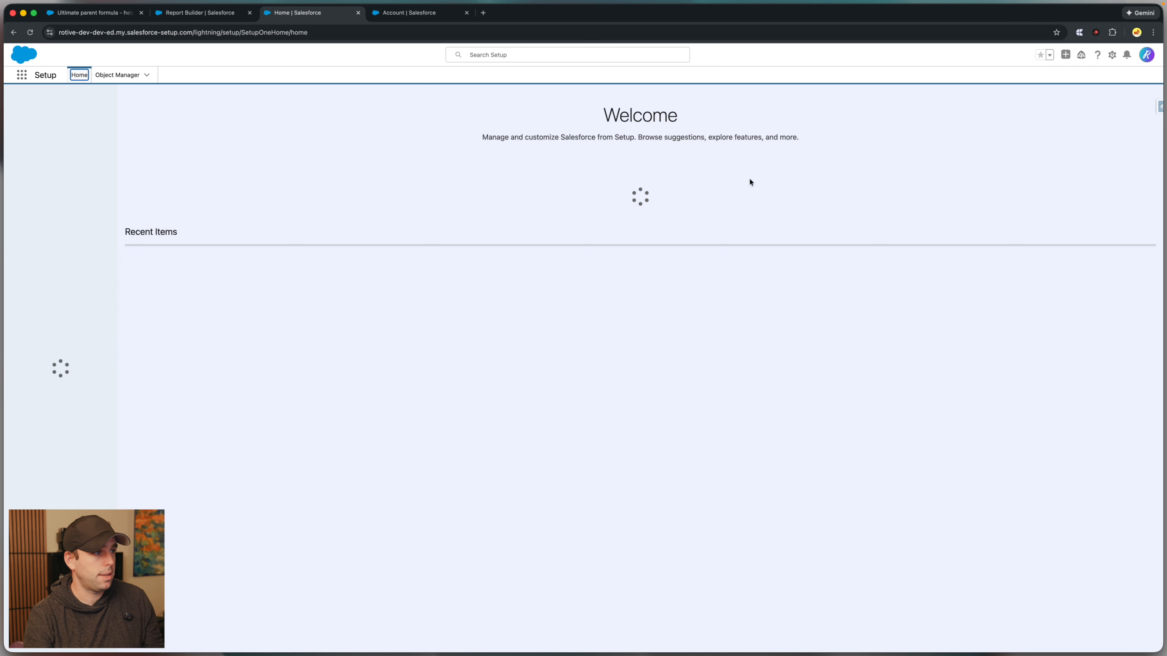
{"action": "left_click", "coordinate": [118, 75]}
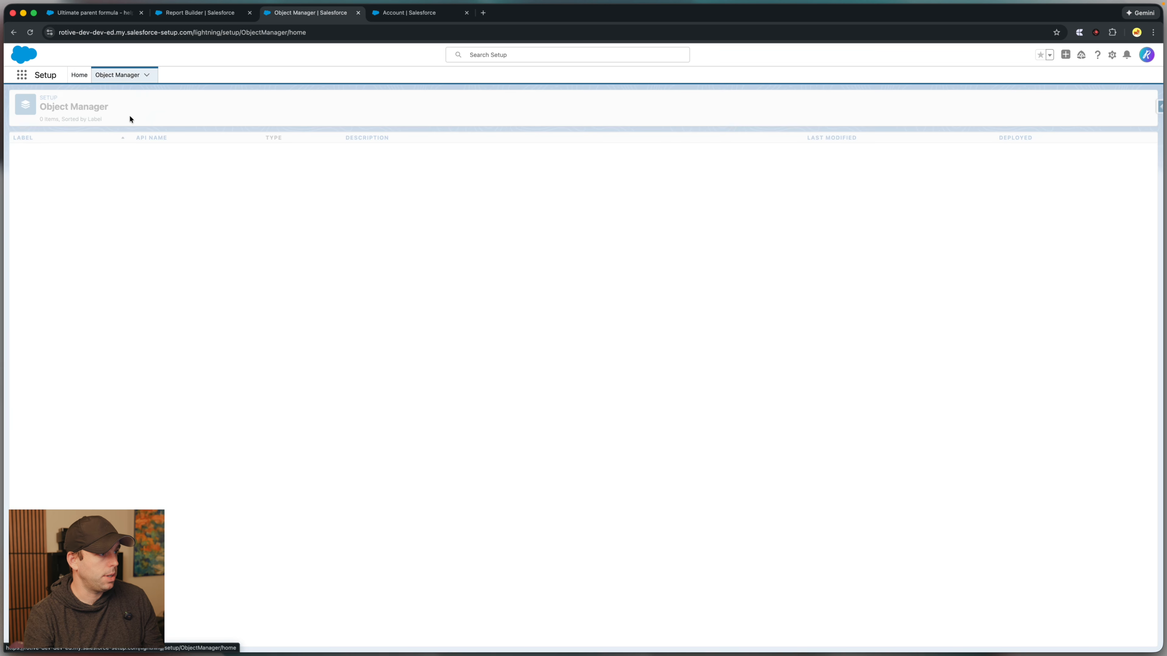
{"action": "left_click", "coordinate": [26, 151]}
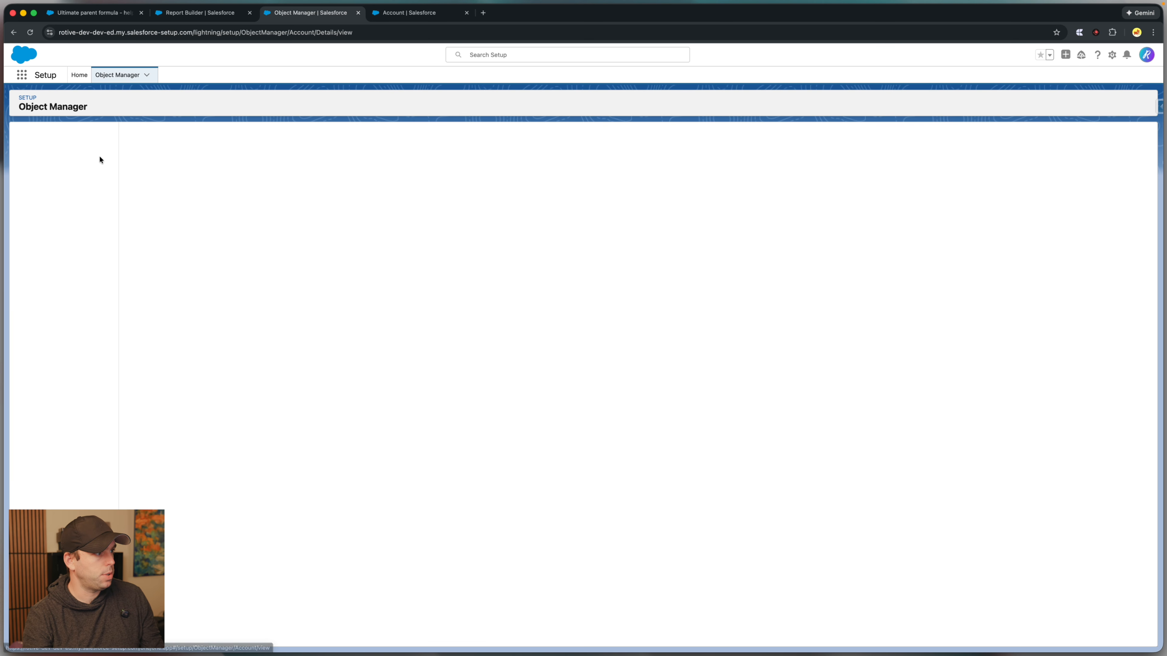
{"action": "left_click", "coordinate": [62, 155]}
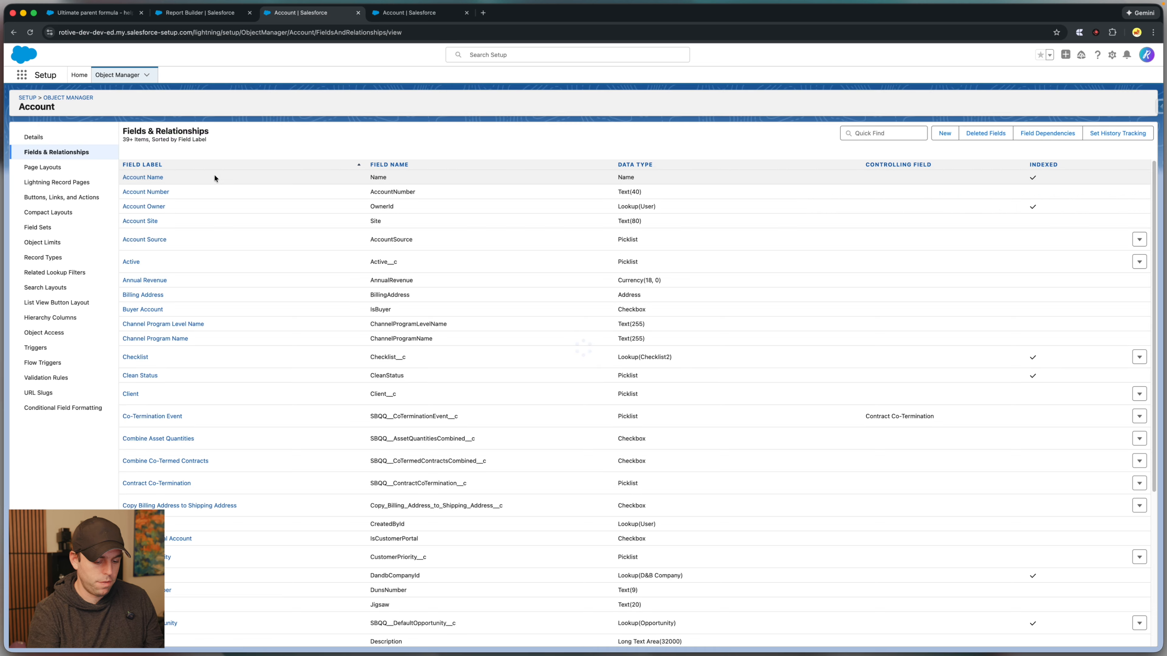
Search the Account fields for "paren" and open the Ultimate Parent field definition.
{"action": "key", "text": "super+equal"}
{"action": "type", "text": "paren"}
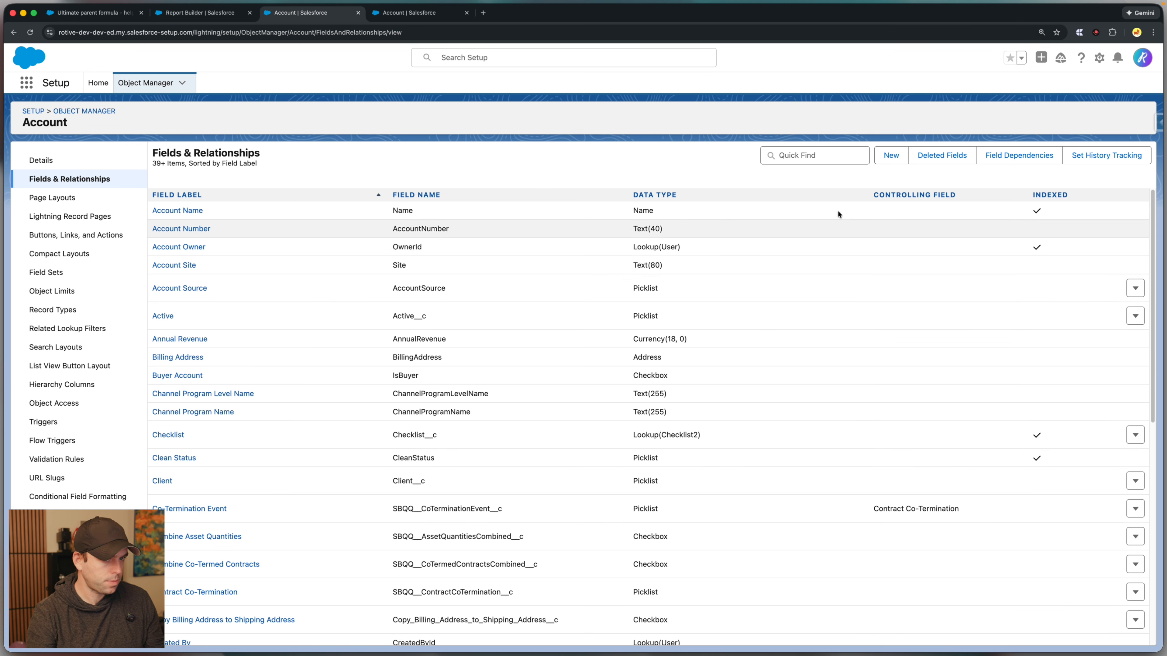
{"action": "left_click", "coordinate": [173, 261]}
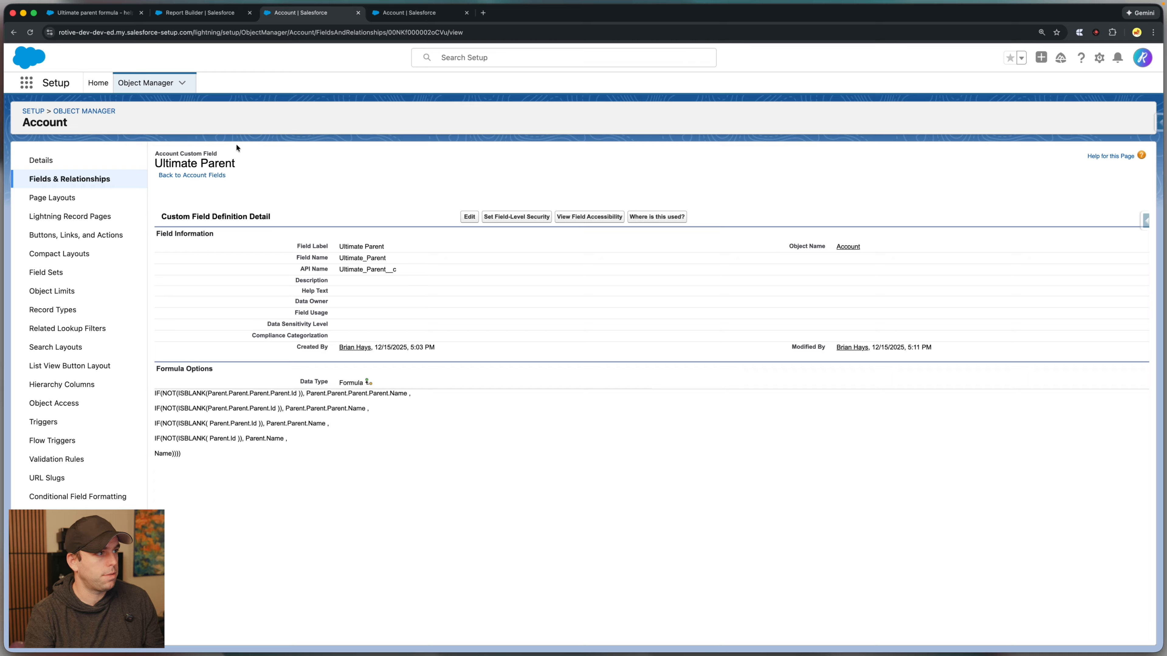
Review the ultimate parent formula answers in the Trailblazer Community thread, including the one for a 5-deep hierarchy.
{"action": "left_click", "coordinate": [94, 16]}
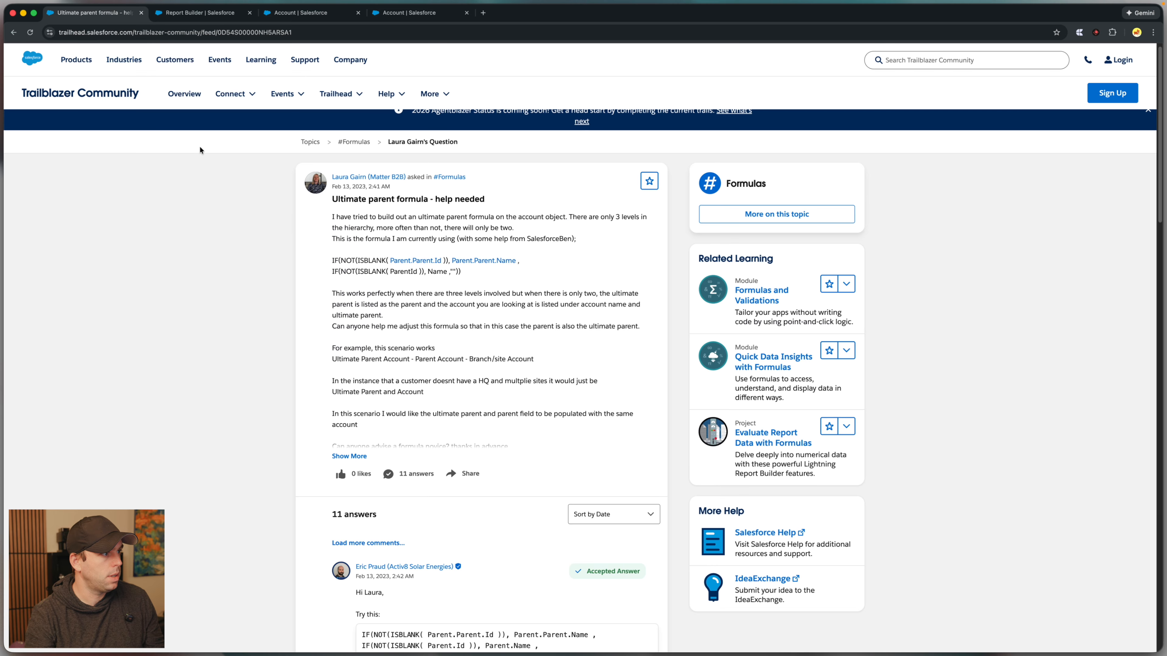
{"action": "scroll", "coordinate": [459, 322], "scroll_direction": "down", "scroll_amount": 7}
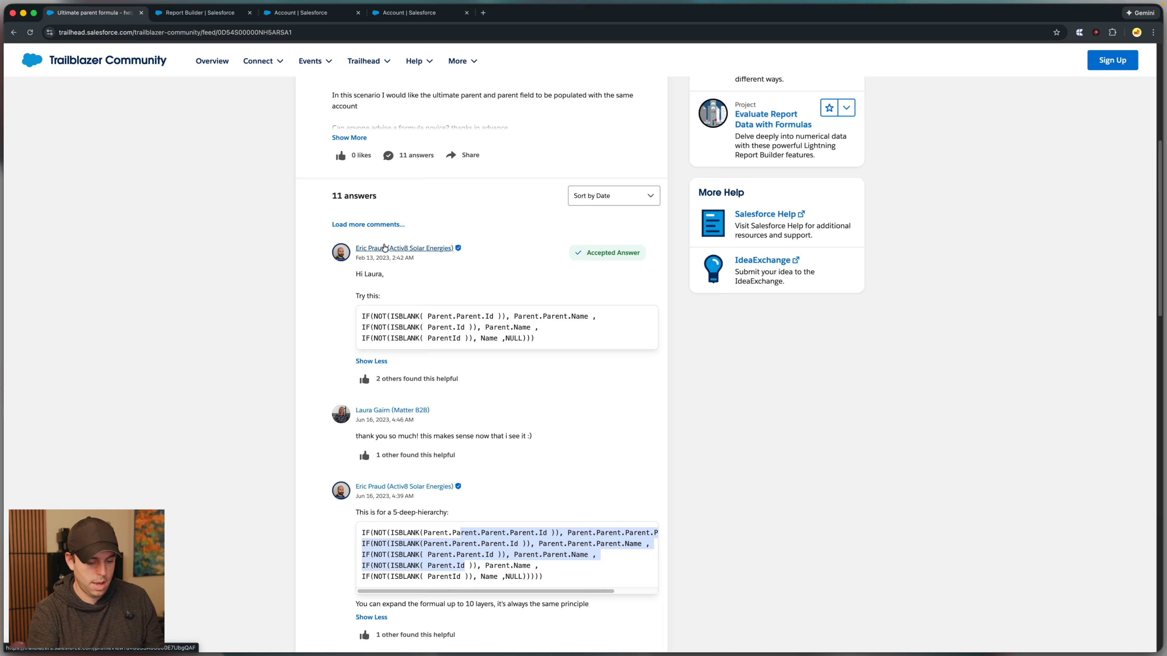
{"action": "key", "text": "super+equal"}
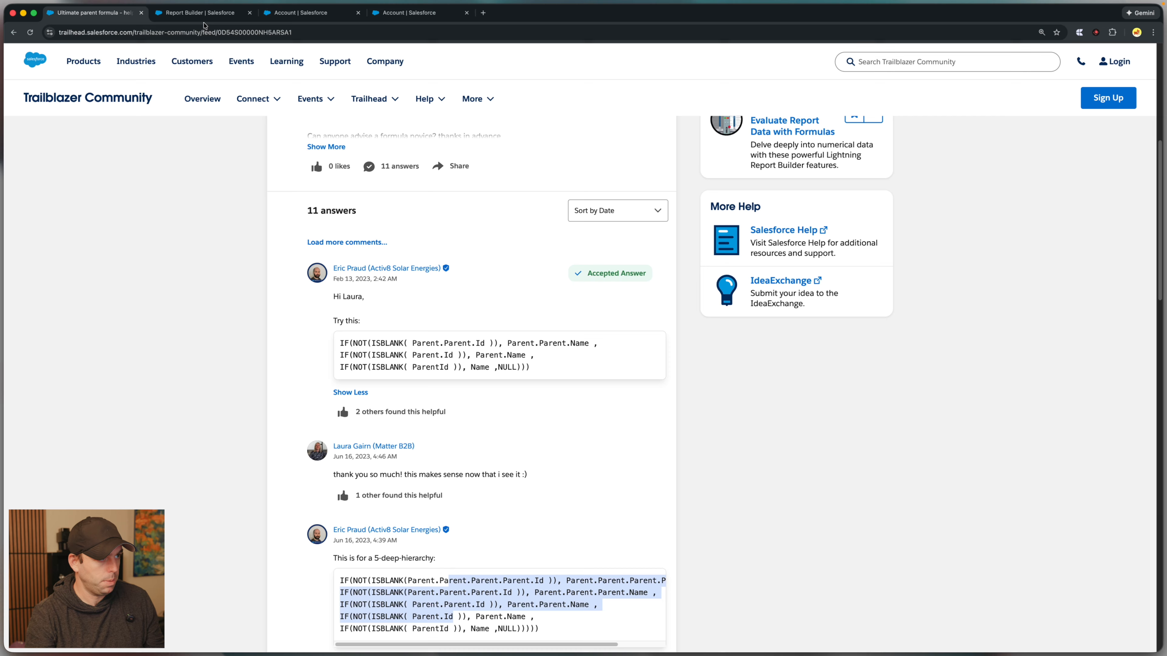
Return to the Ultimate Parent field and examine its nested ISBLANK formula, from the four-level parent check to the final Name fallback.
{"action": "left_click", "coordinate": [301, 12]}
{"action": "key", "text": "super+equal"}
{"action": "key", "text": "super+equal"}
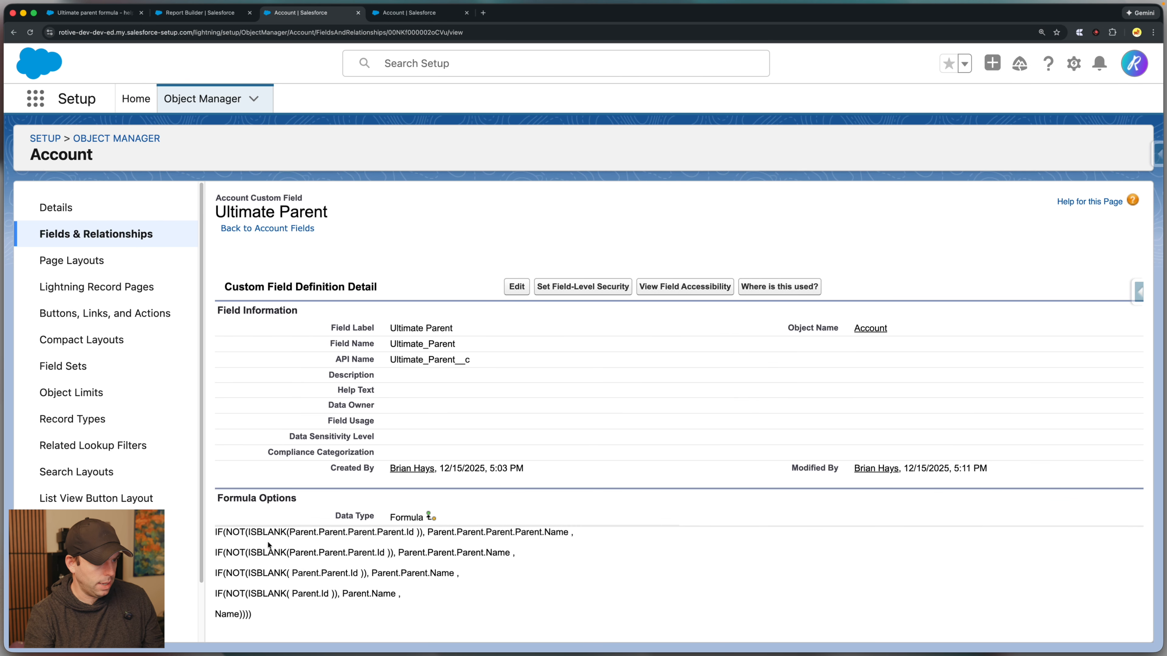
{"action": "left_click_drag", "start_coordinate": [296, 533], "coordinate": [323, 536]}
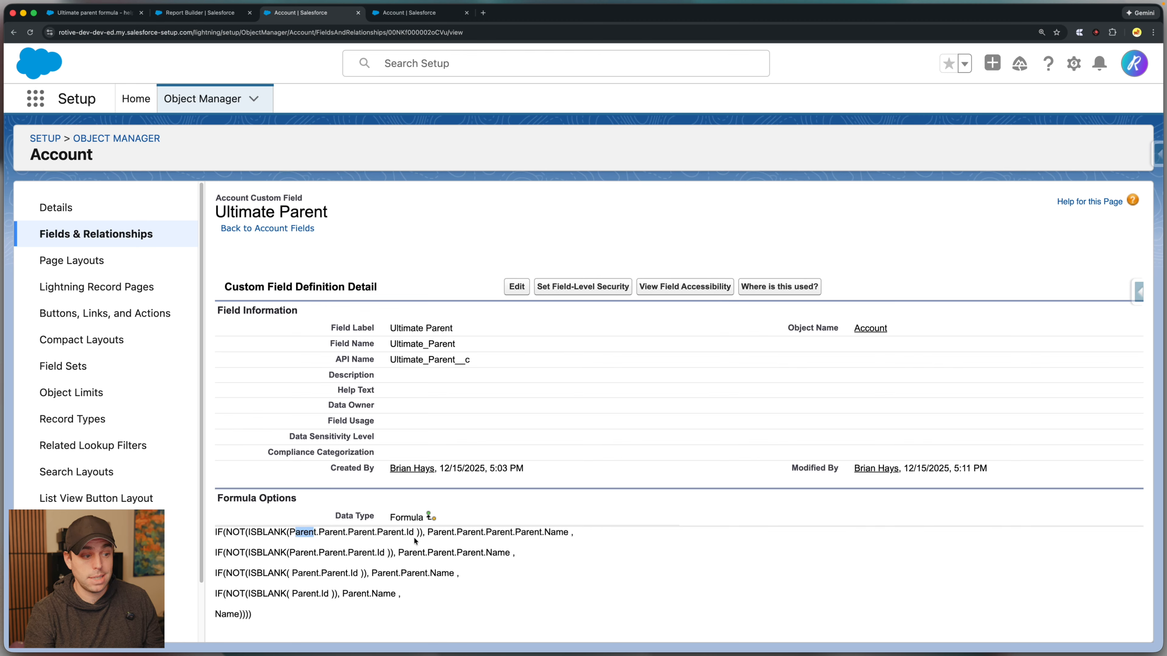
{"action": "left_click_drag", "start_coordinate": [421, 538], "coordinate": [569, 536]}
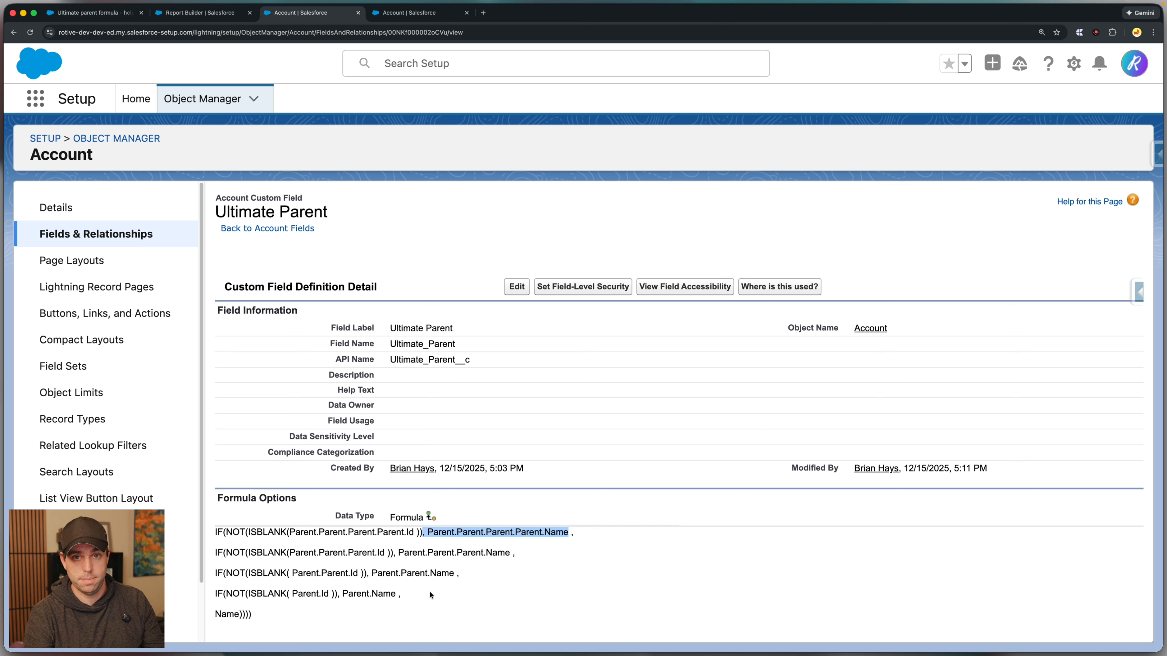
{"action": "left_click_drag", "start_coordinate": [258, 615], "coordinate": [215, 614]}
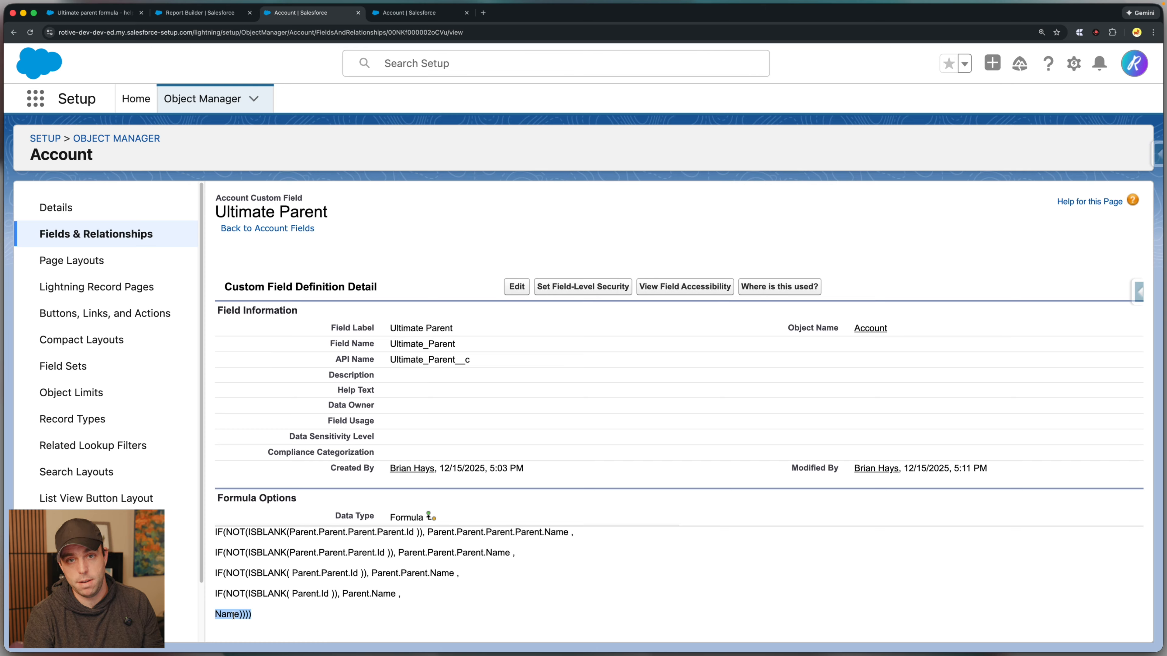
{"action": "left_click", "coordinate": [284, 612]}
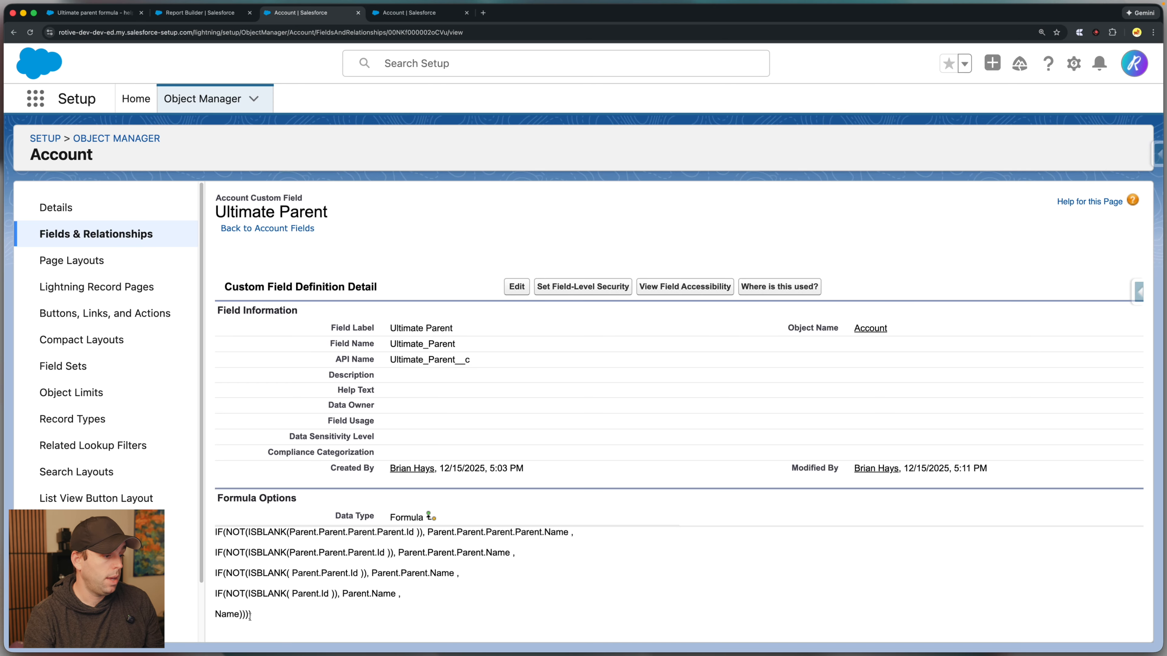
Search the Account fields for "level" and open the Hierarchy Level field for editing.
{"action": "left_click", "coordinate": [127, 235]}
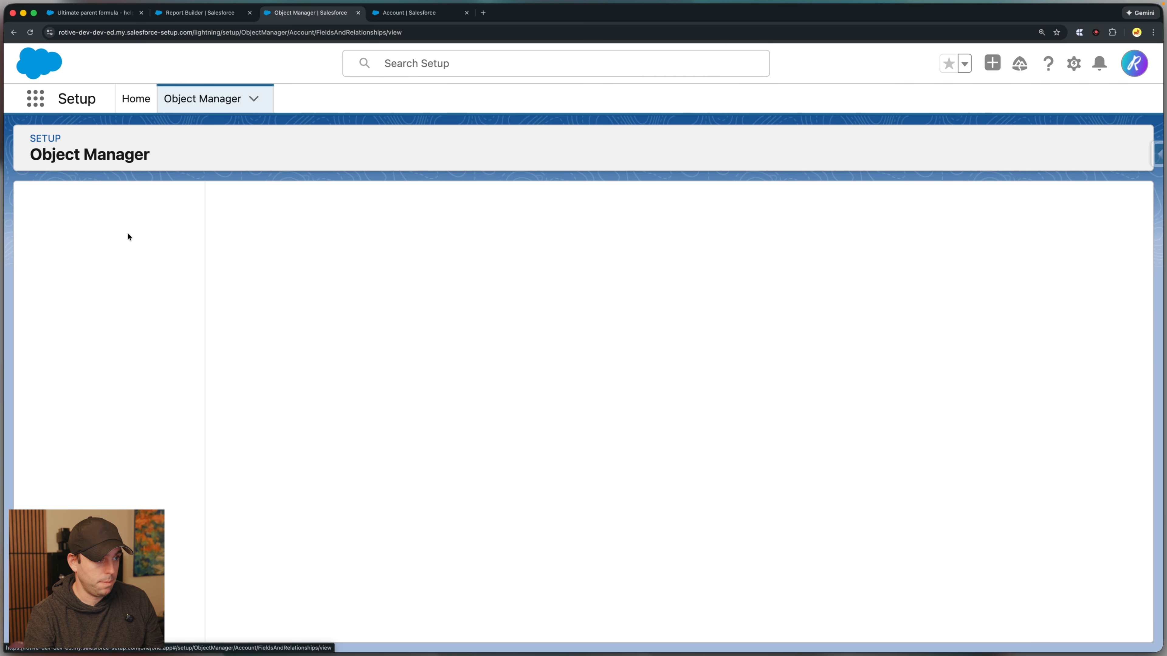
{"action": "left_click", "coordinate": [650, 197]}
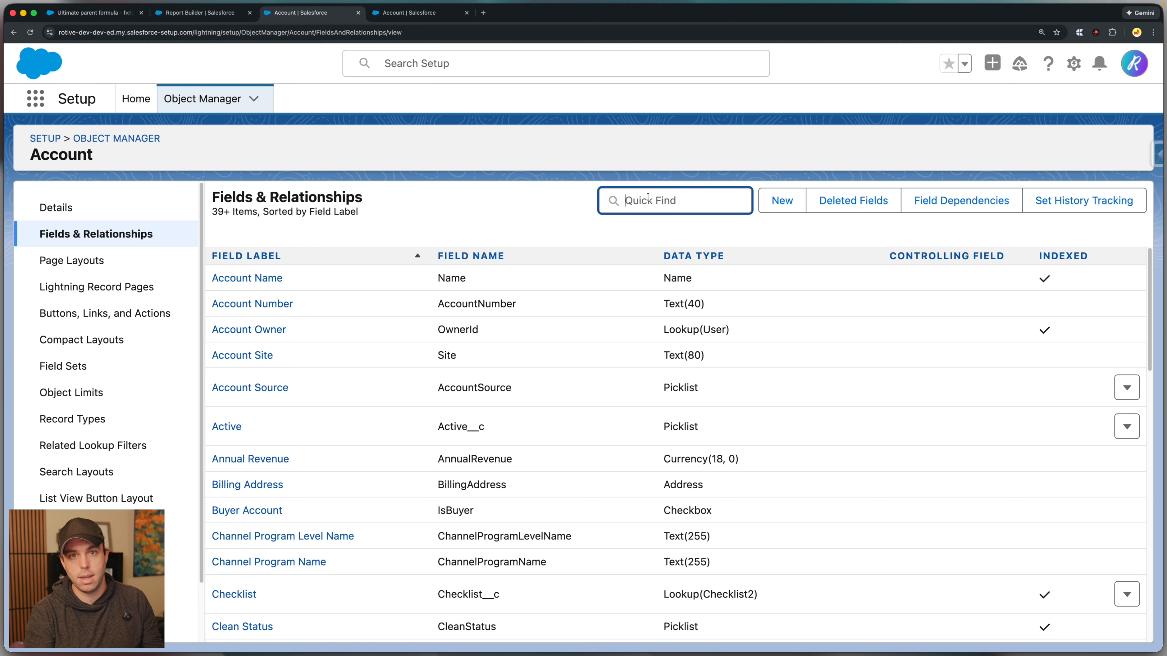
{"action": "type", "text": "no"}
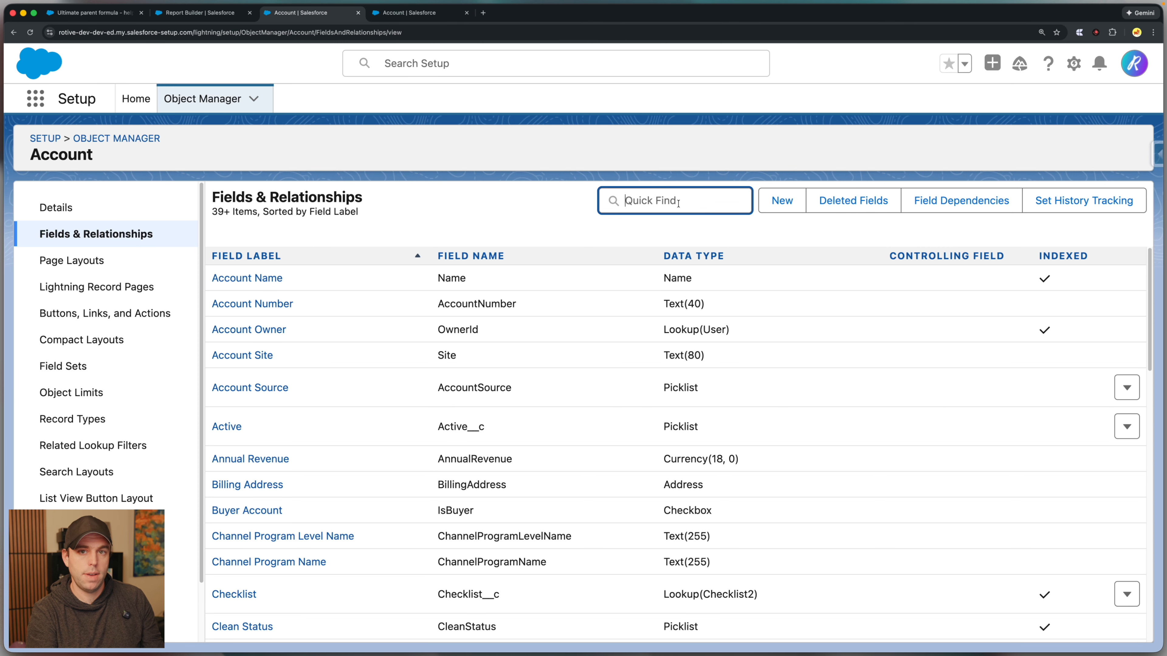
{"action": "type", "text": "level"}
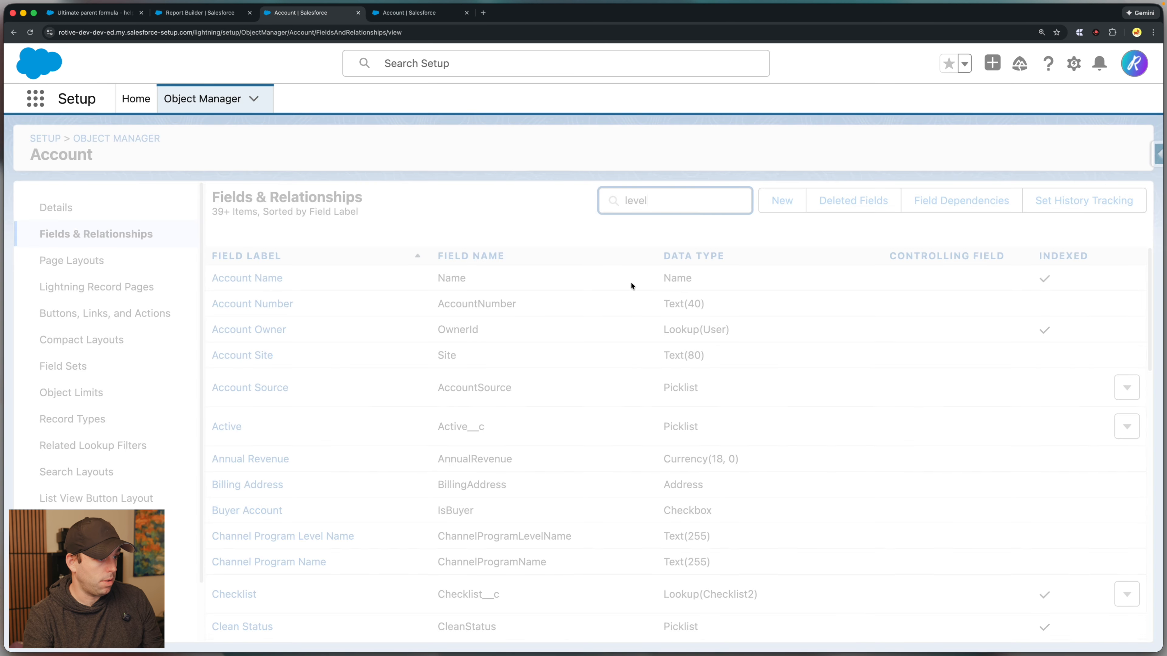
{"action": "left_click", "coordinate": [265, 313]}
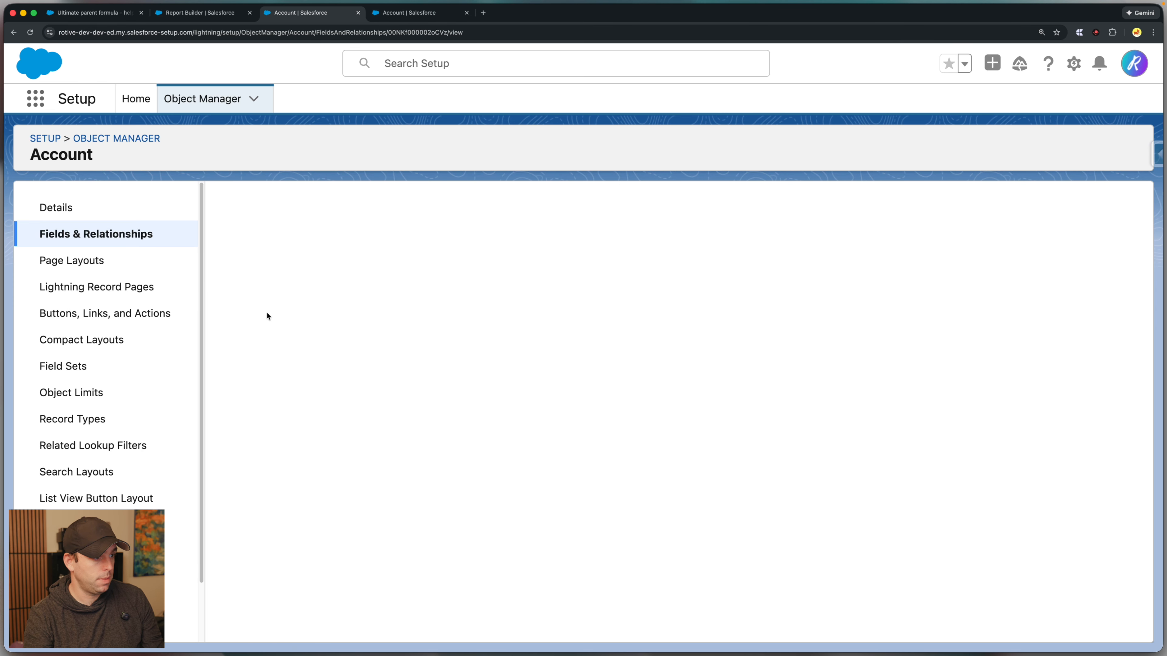
{"action": "left_click", "coordinate": [506, 293]}
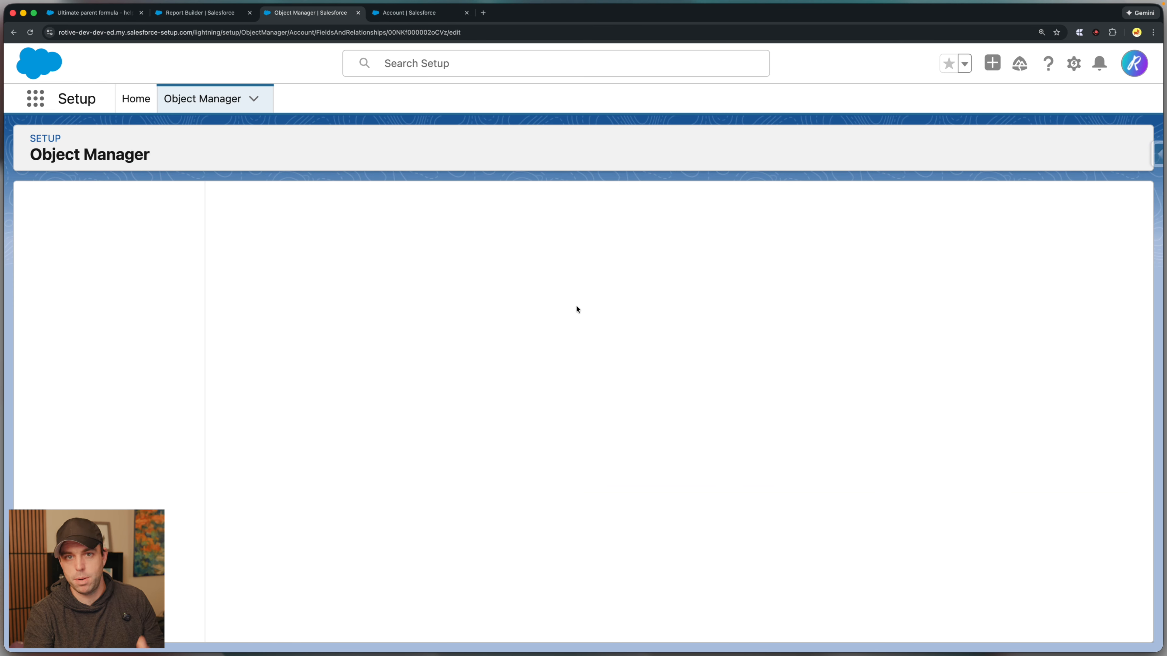
Examine the number returned by each parent check in the Hierarchy Level formula.
{"action": "scroll", "coordinate": [565, 386], "scroll_direction": "down", "scroll_amount": 10}
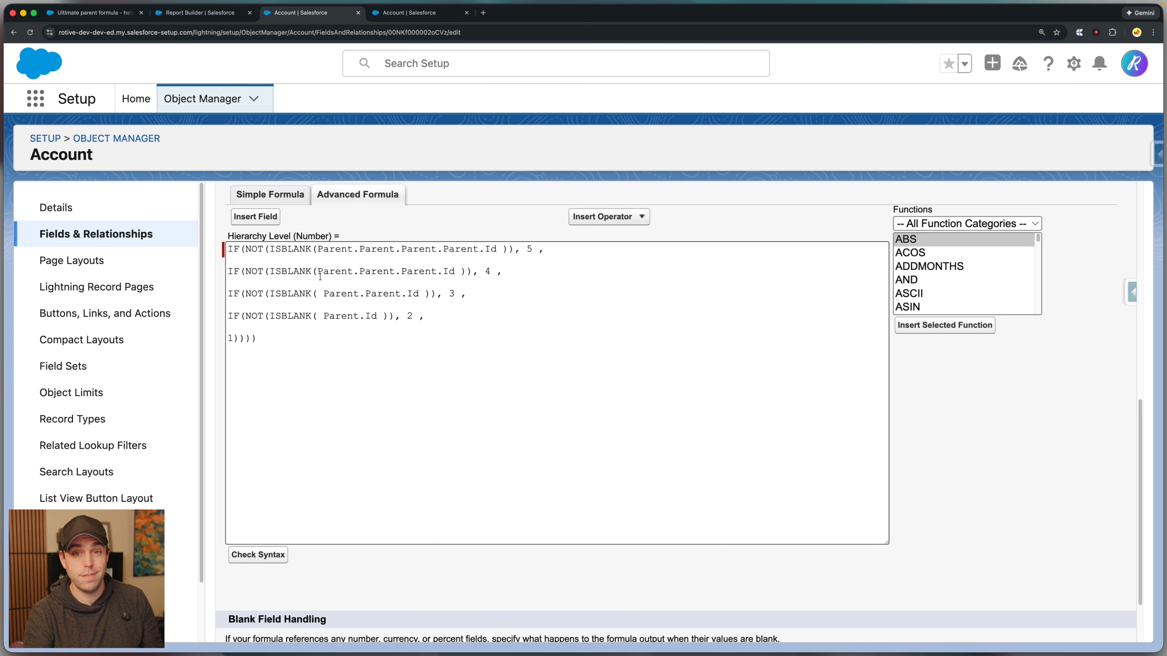
{"action": "left_click_drag", "start_coordinate": [539, 250], "coordinate": [528, 255]}
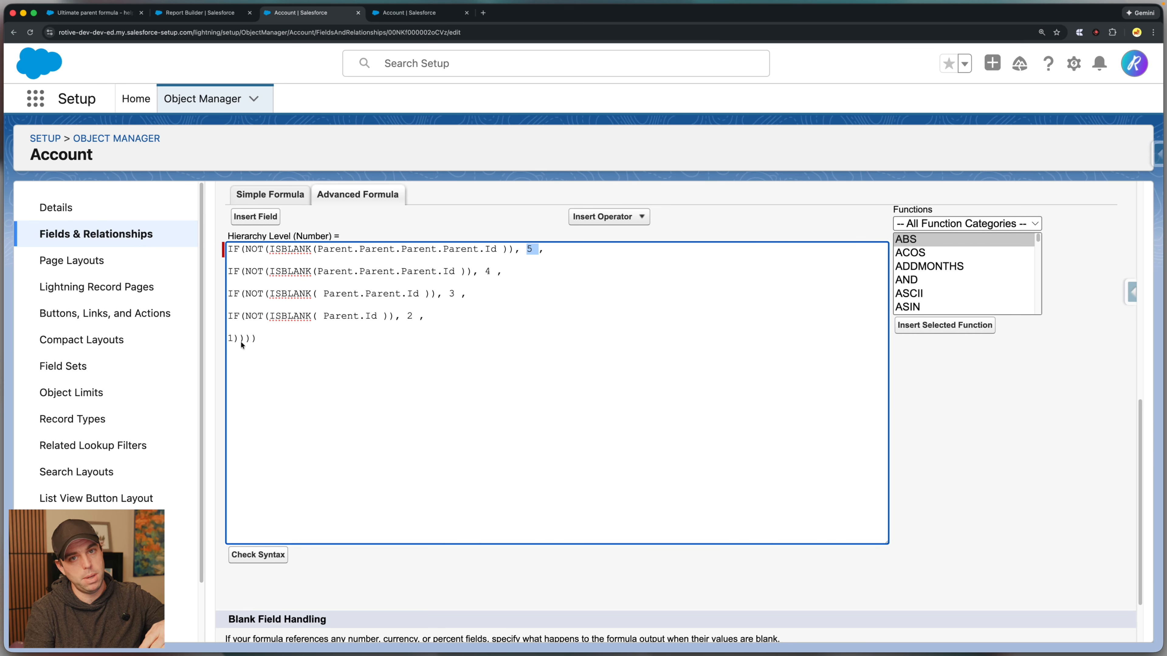
{"action": "left_click", "coordinate": [300, 323]}
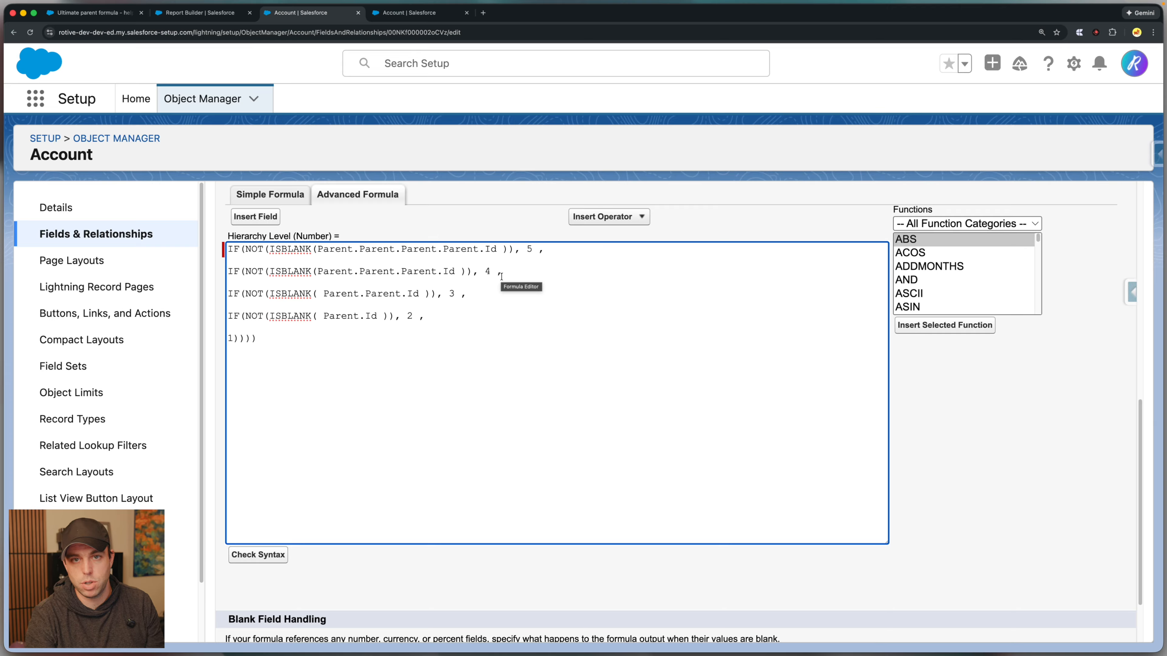
Return to the Account Hierarchy Report and review the Hierarchy Level, Type and Ultimate Parent values for the Rose Video accounts.
{"action": "key", "text": "ctrl+shift+Tab"}
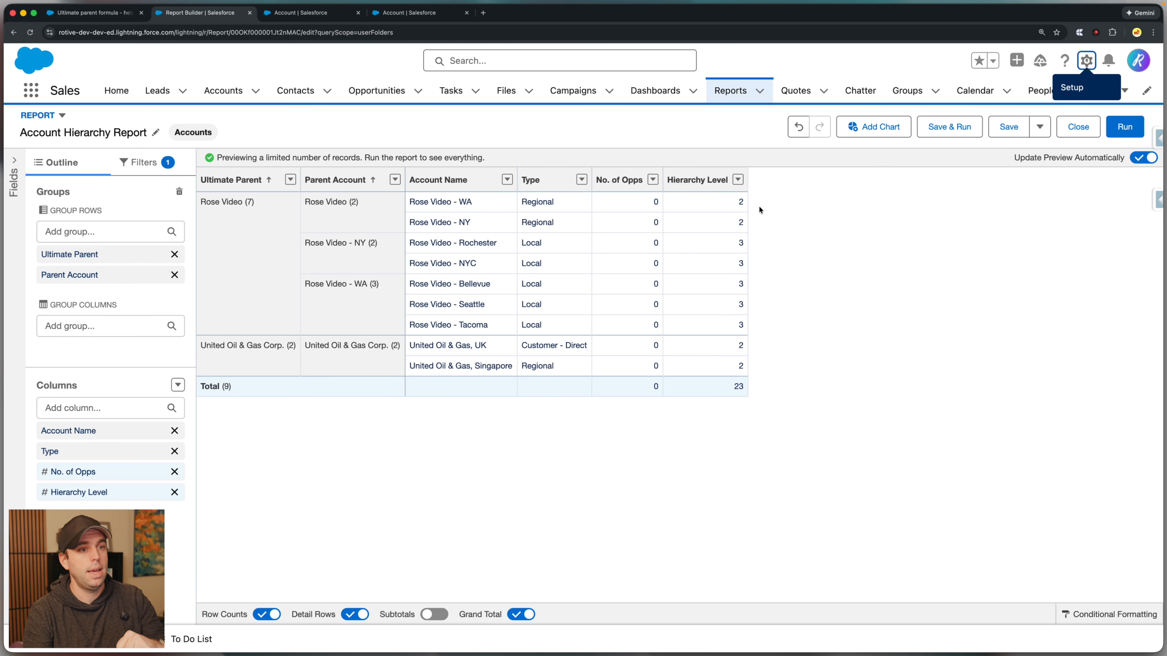
{"action": "left_click_drag", "start_coordinate": [743, 204], "coordinate": [762, 271]}
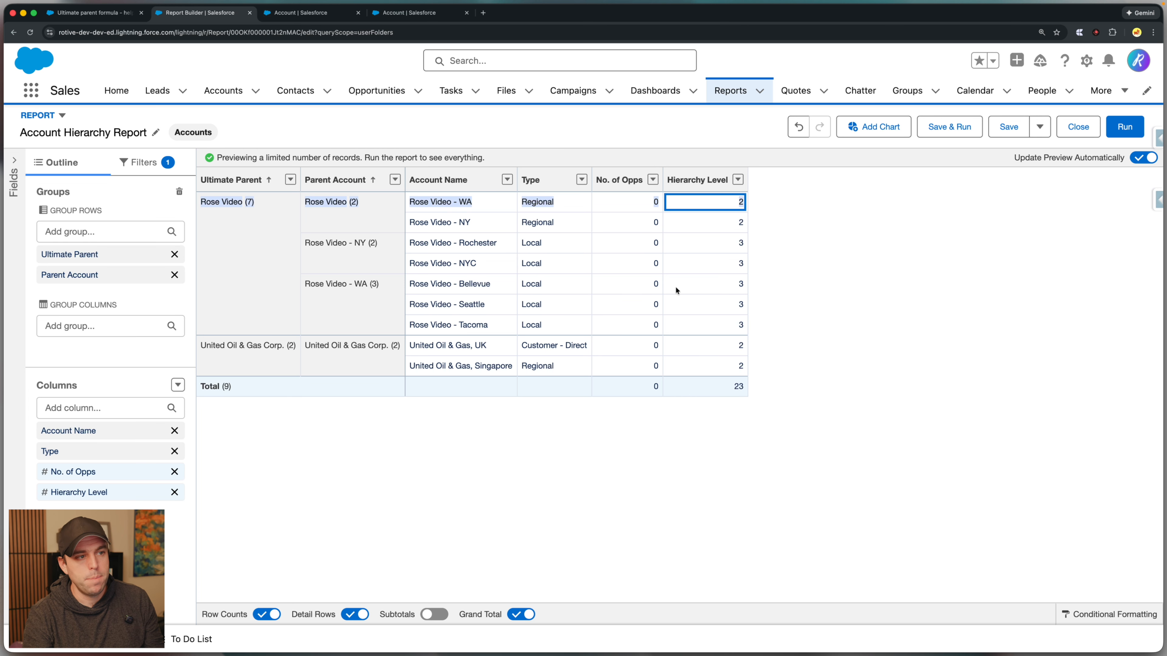
{"action": "left_click", "coordinate": [534, 221]}
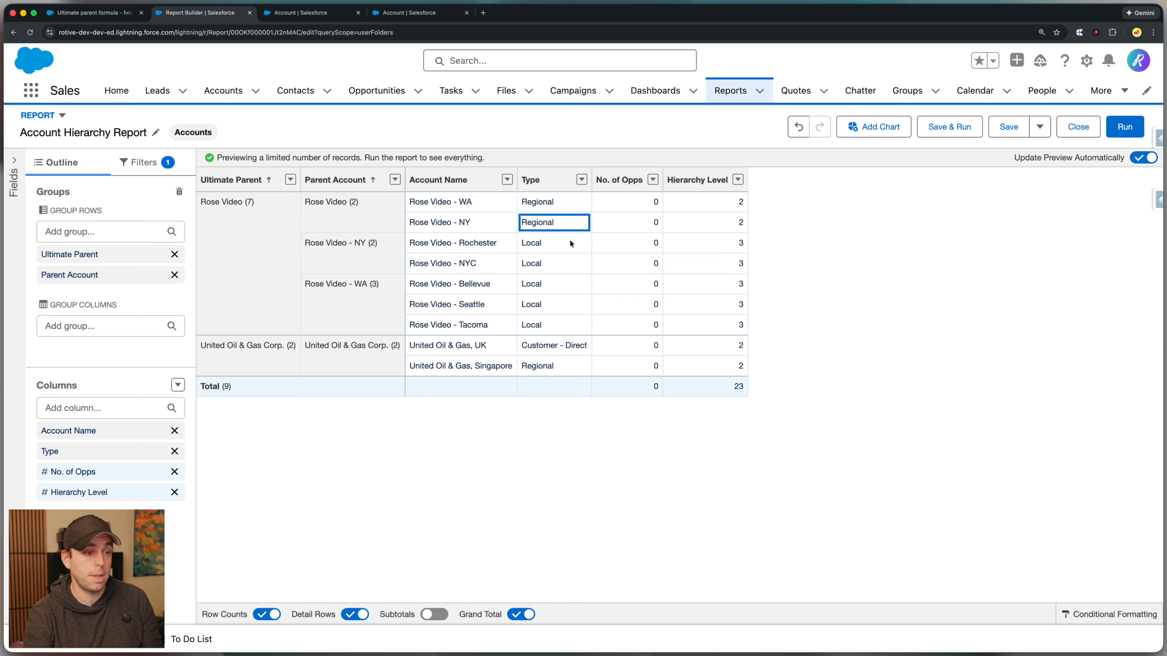
{"action": "left_click", "coordinate": [827, 340]}
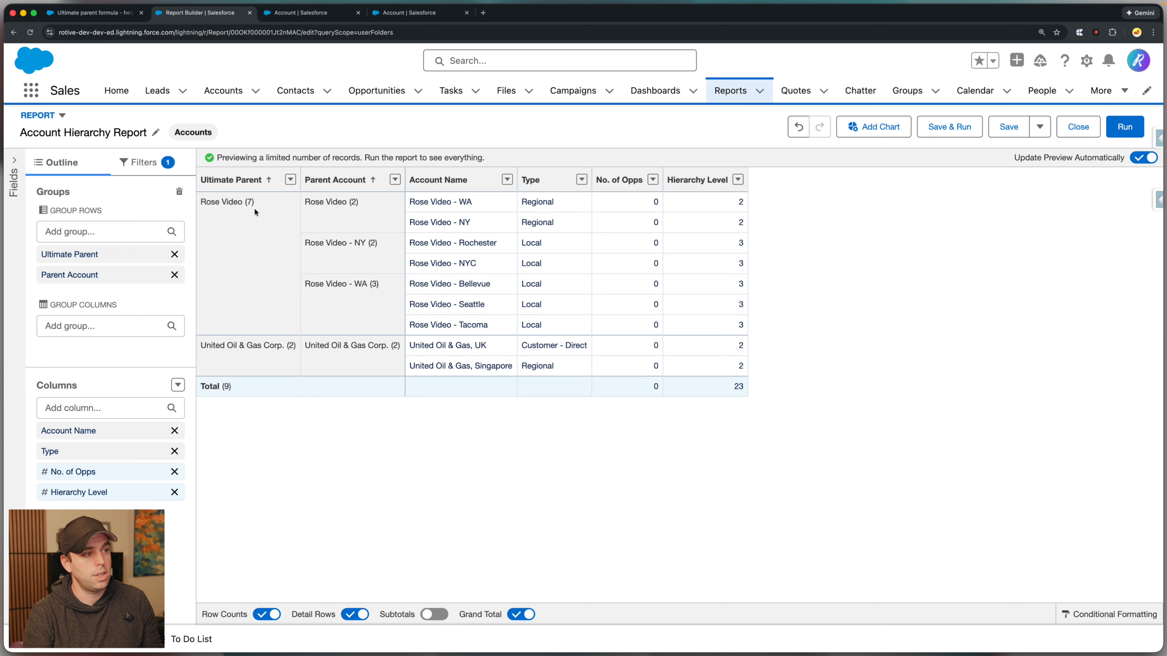
{"action": "left_click_drag", "start_coordinate": [220, 203], "coordinate": [382, 229]}
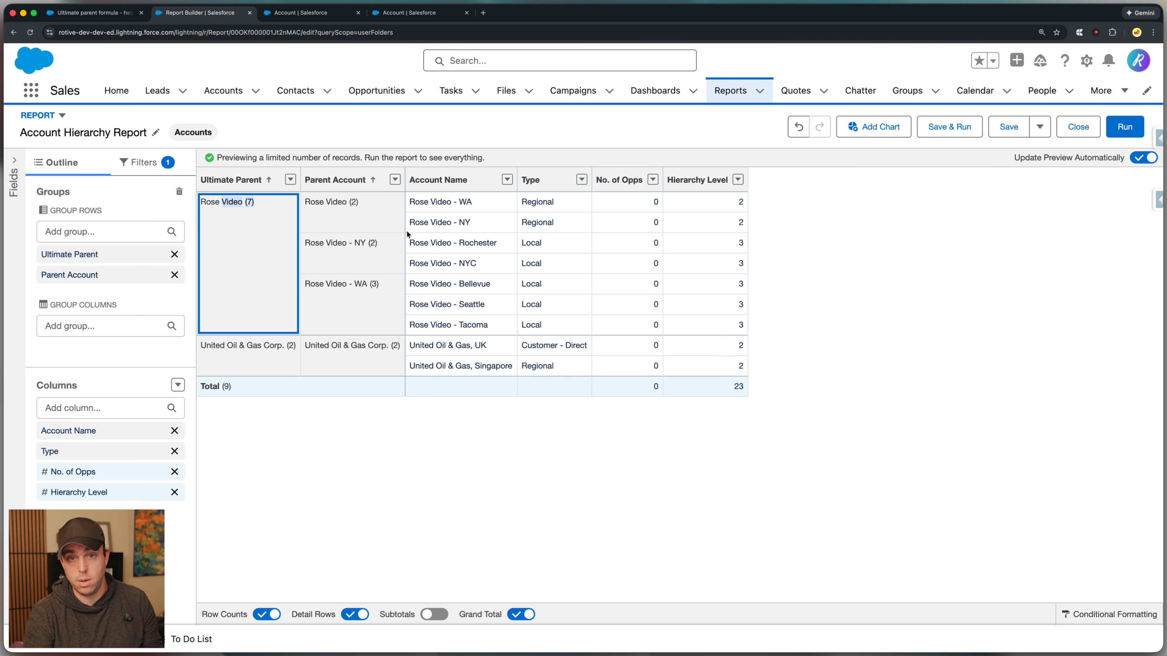